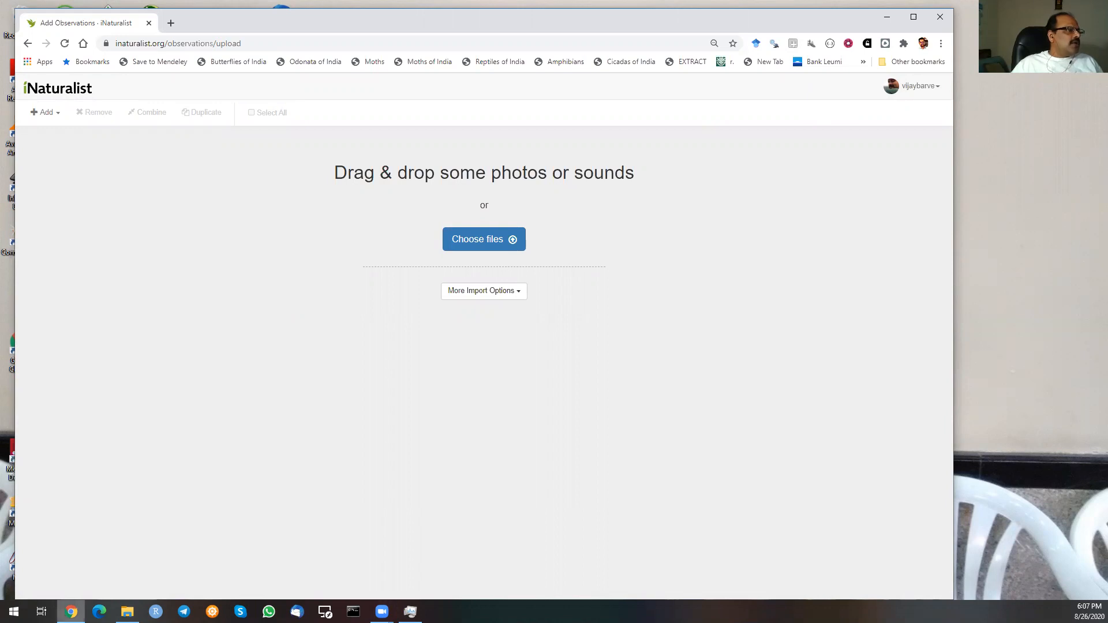
Step: Add the eleven photos 1-DSCN0148 through 1-DSCN0159 from the demo folder to the observation upload page
click(127, 611)
click(450, 480)
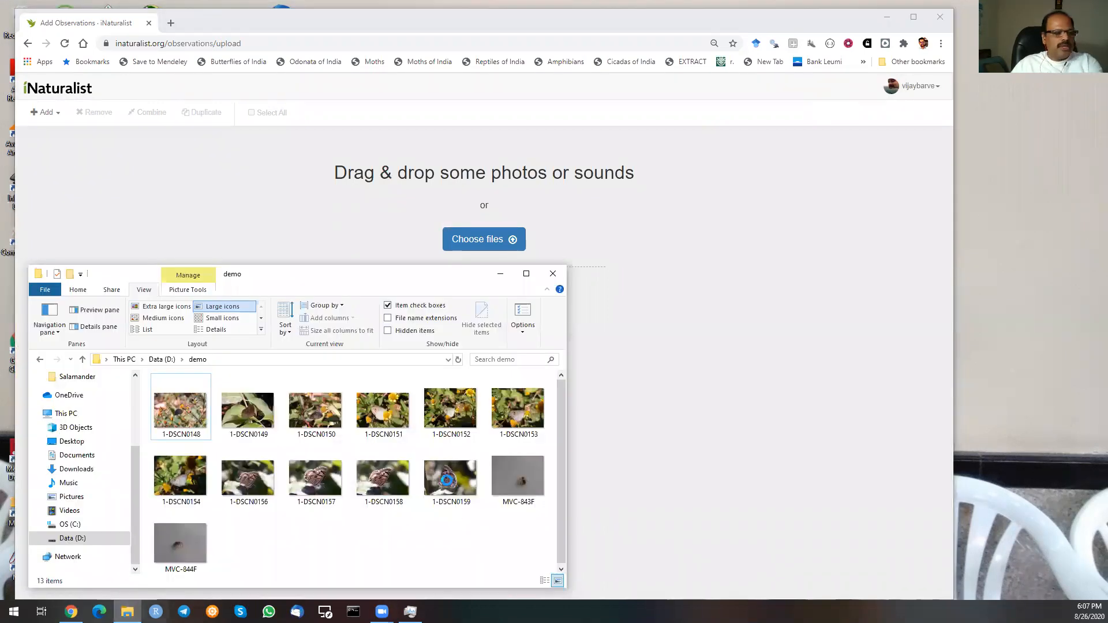
shift+click(184, 409)
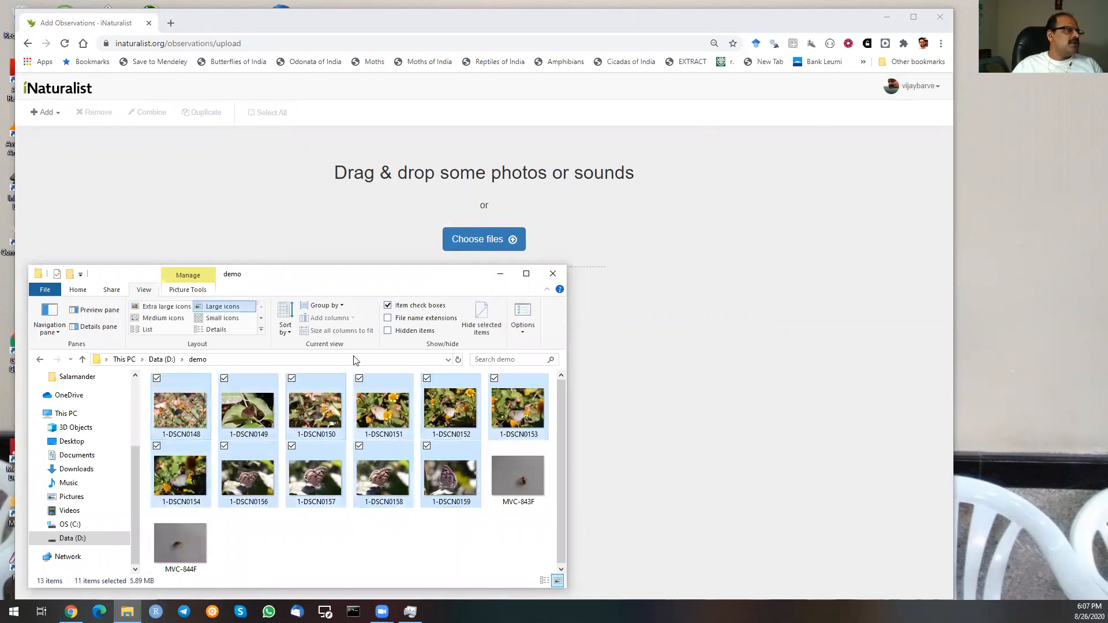
drag(478, 258, 478, 259)
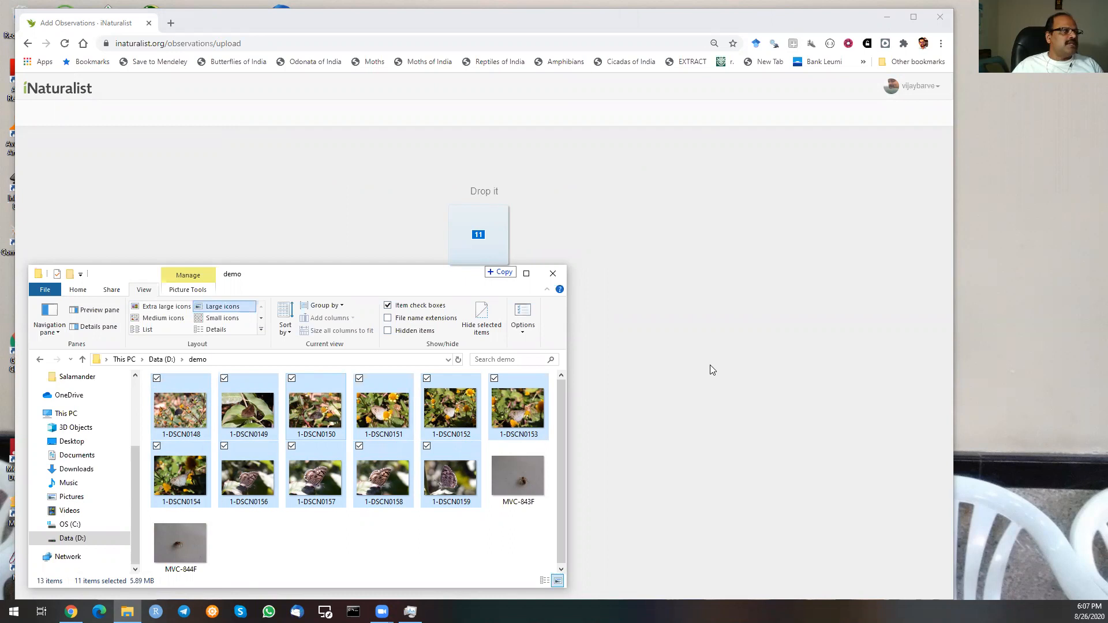
drag(710, 364, 709, 365)
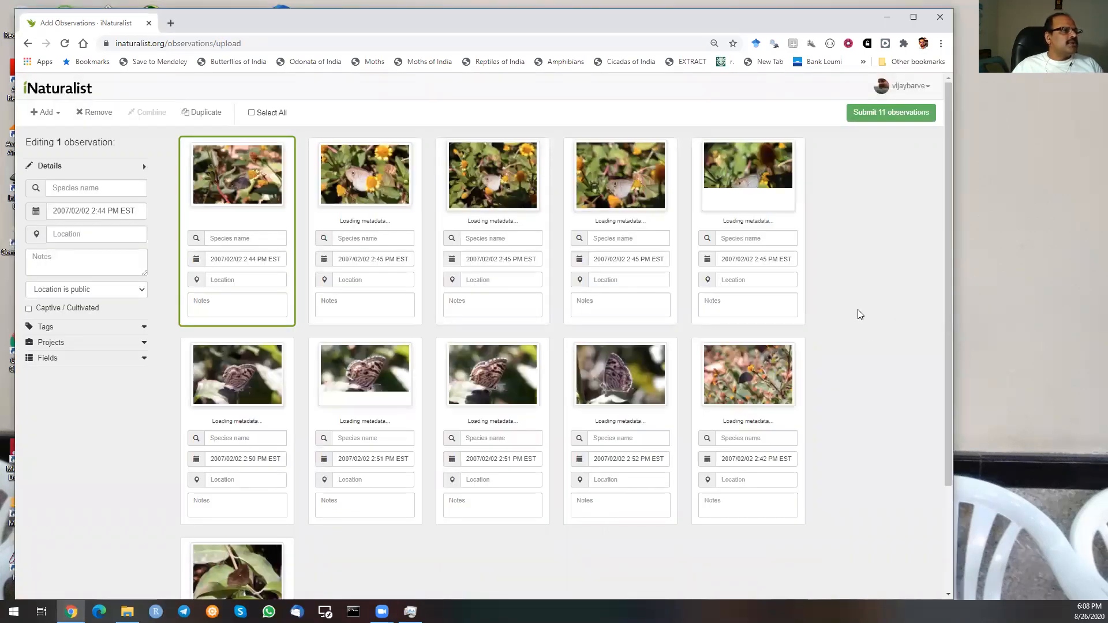
Step: Combine the uploaded photos by butterfly into three observations with six, four and one photos
scroll(857, 309, down, 3)
scroll(857, 310, up, 2)
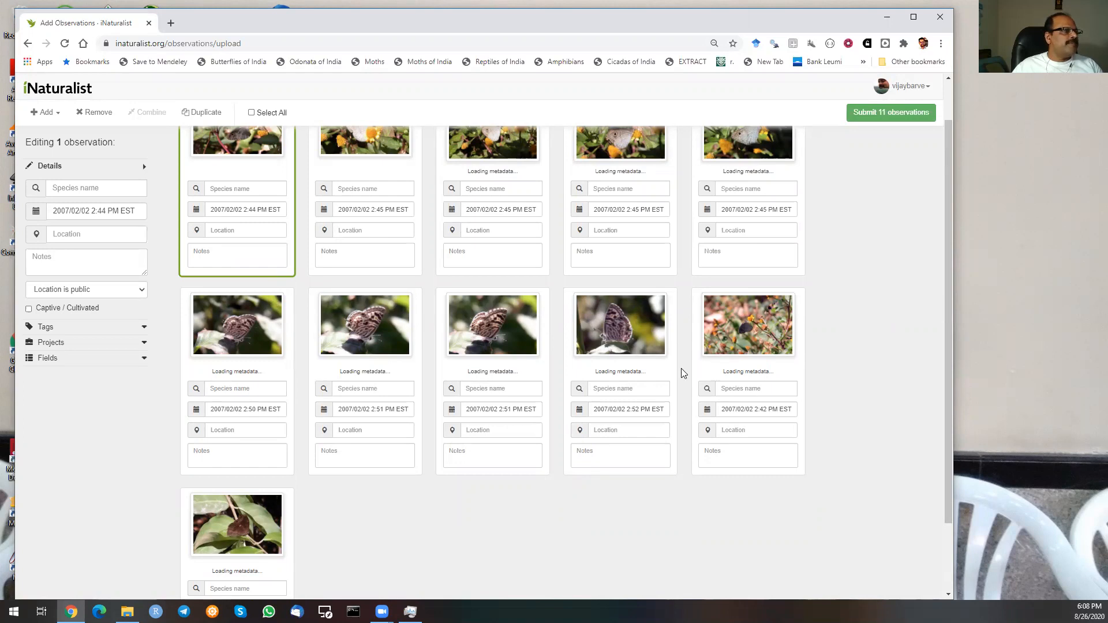
scroll(681, 372, up, 1)
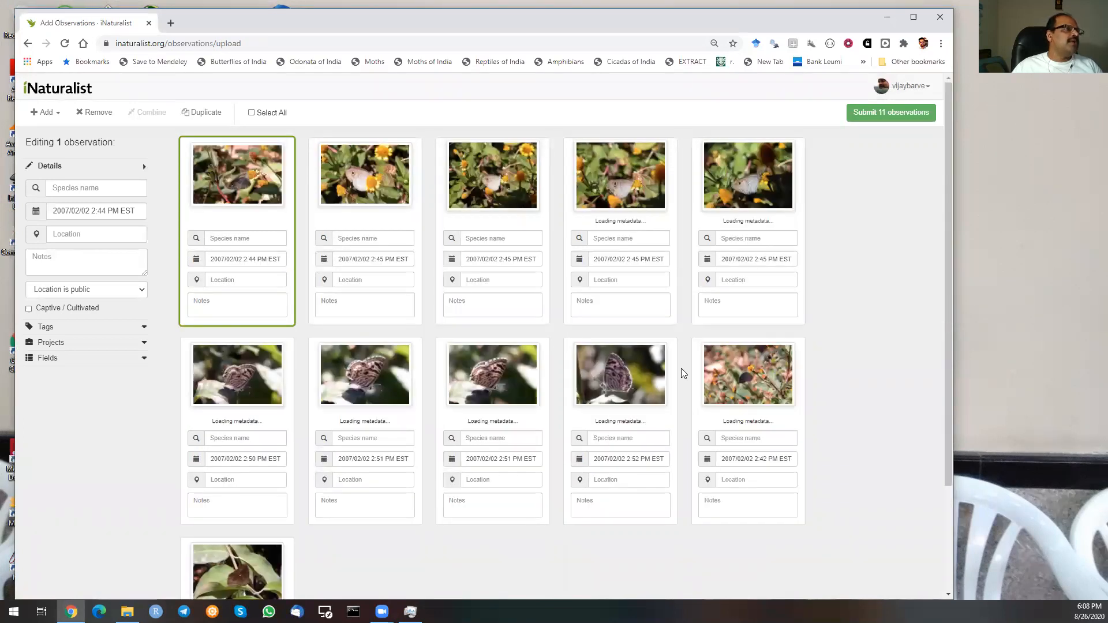
click(286, 426)
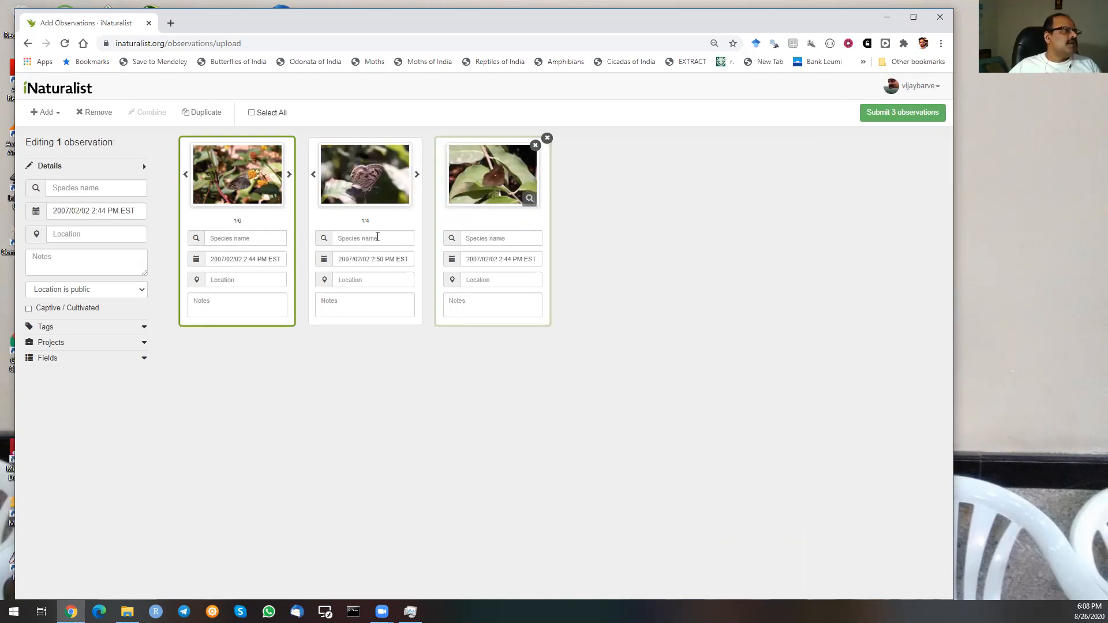
Step: Select all three observations and look up FRLHT, Bengaluru, Karnataka, India as their shared location
ctrl+click(409, 211)
ctrl+click(525, 221)
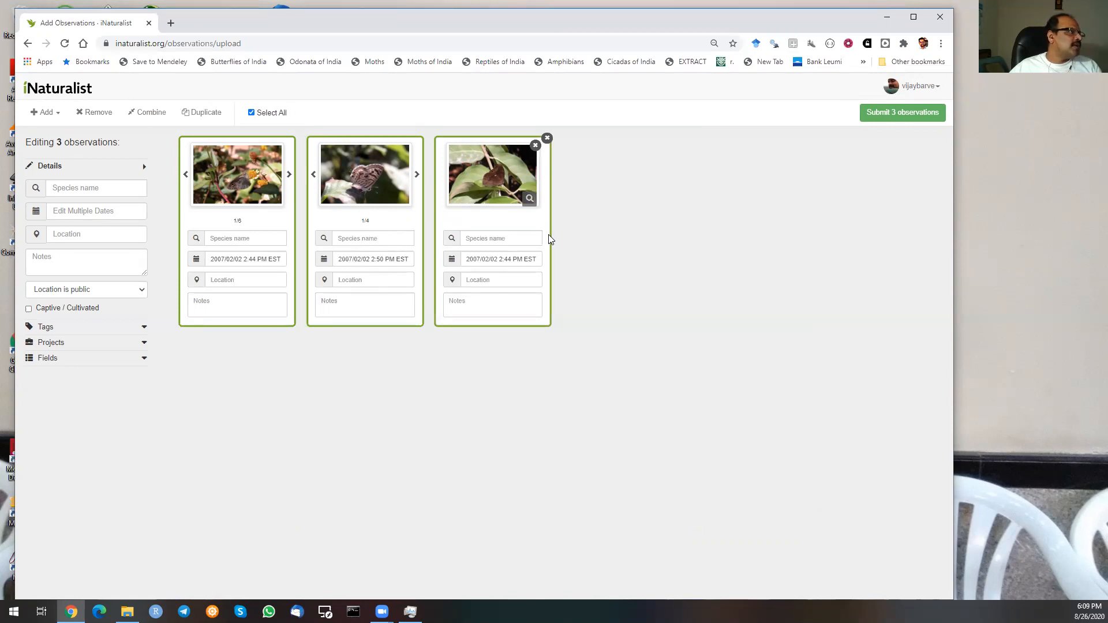
click(82, 236)
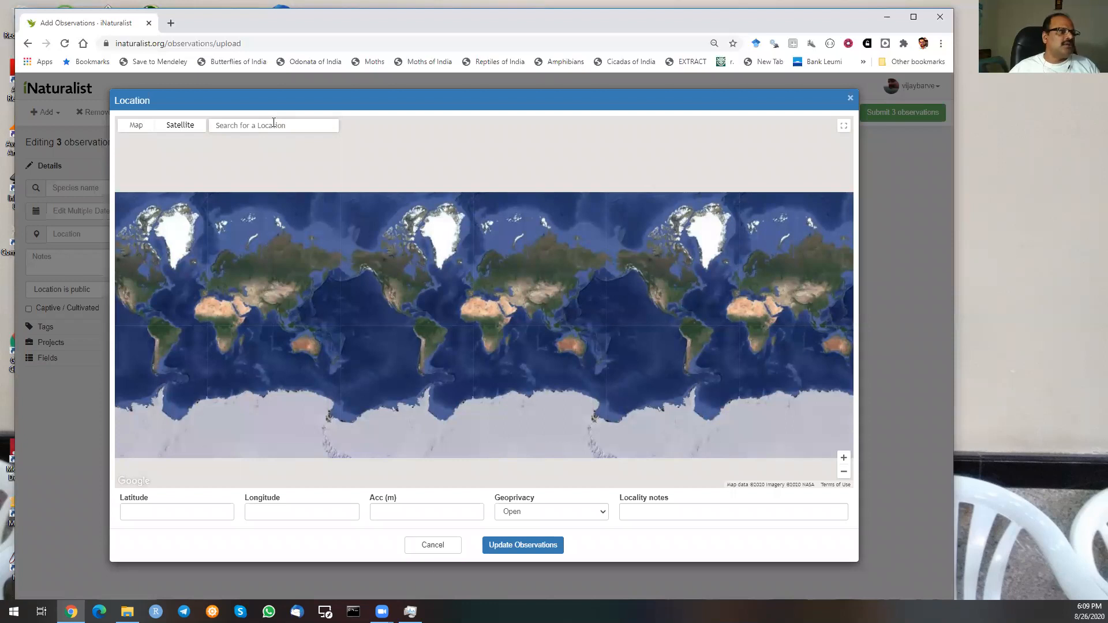
click(844, 461)
click(844, 460)
click(844, 461)
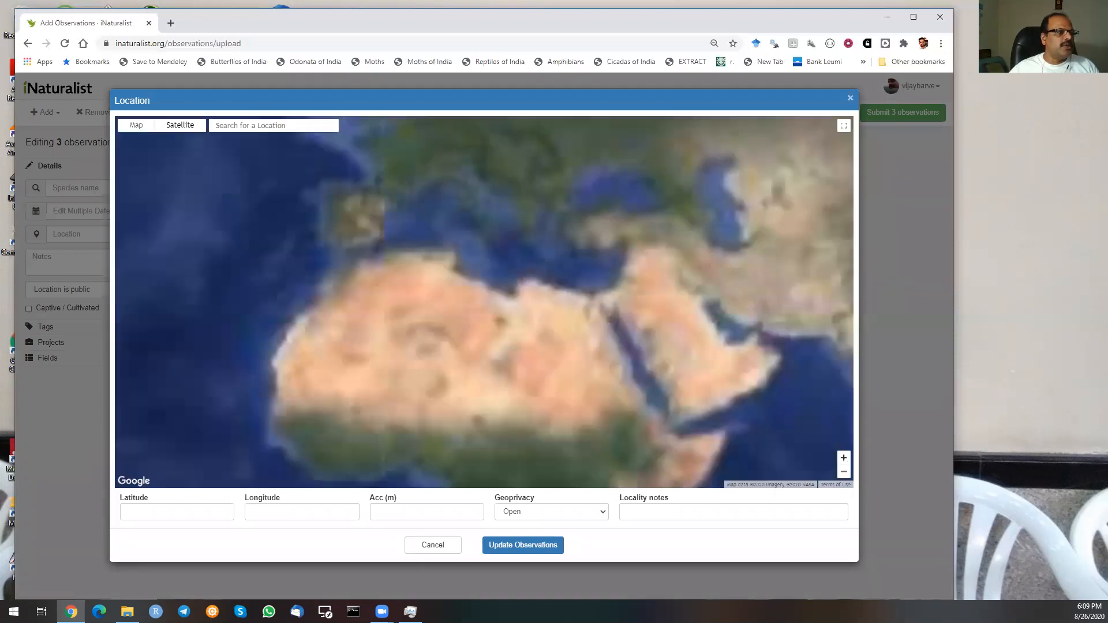
scroll(535, 314, up, 1)
scroll(361, 321, down, 3)
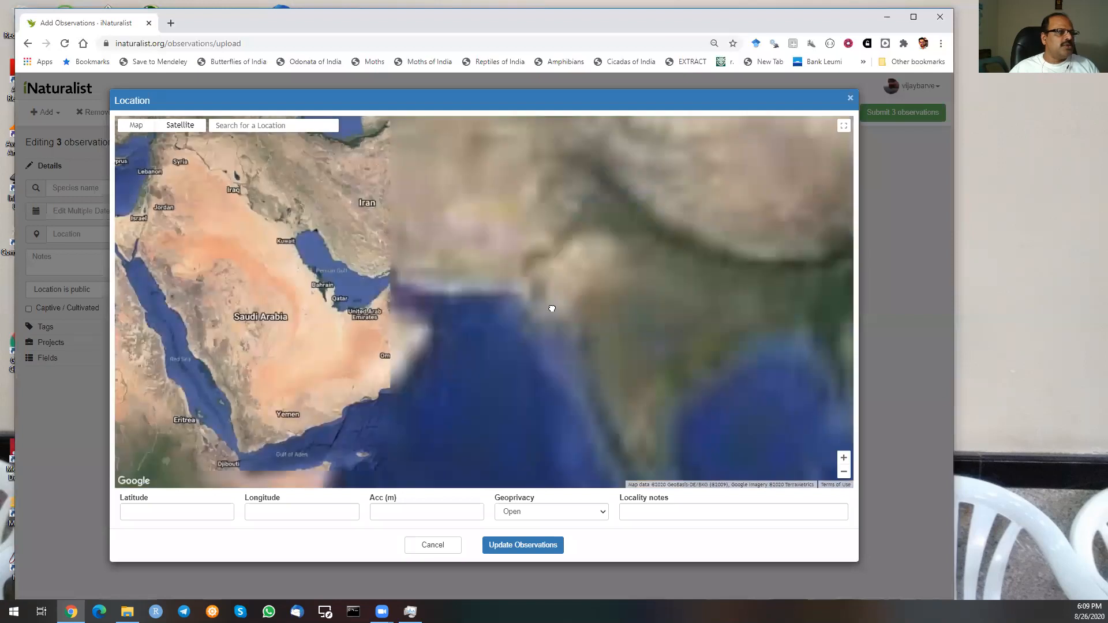
drag(492, 295, 384, 272)
click(265, 125)
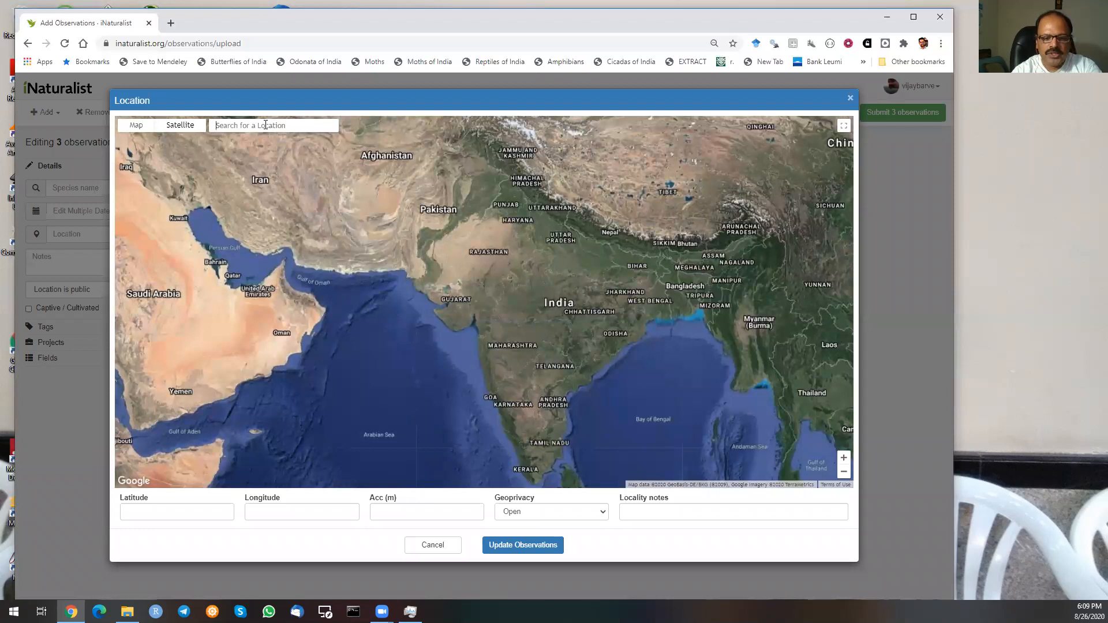
text(FRLHT)
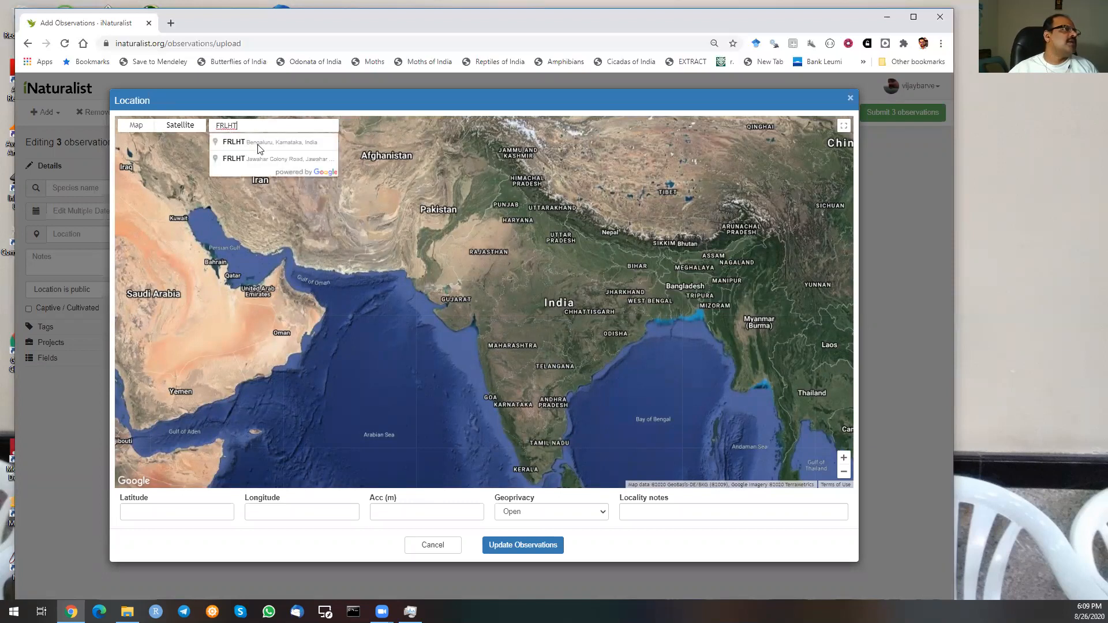
click(258, 143)
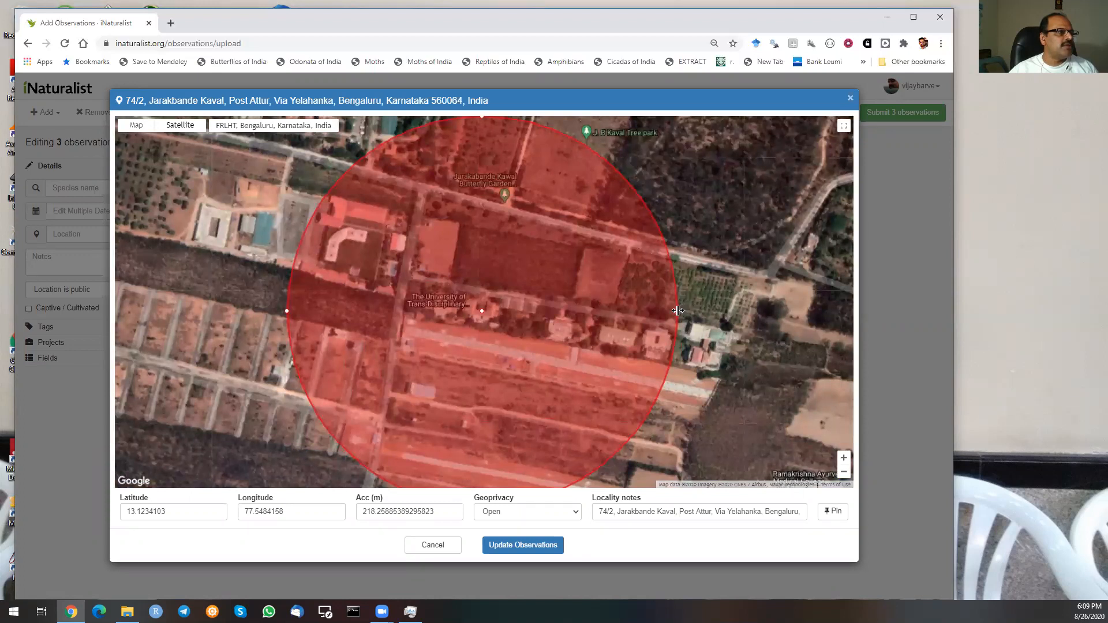
Step: Shrink the location's accuracy circle to about 37 m, centre it on The University of Trans Disciplinary, and apply it to the observations
drag(678, 311, 516, 287)
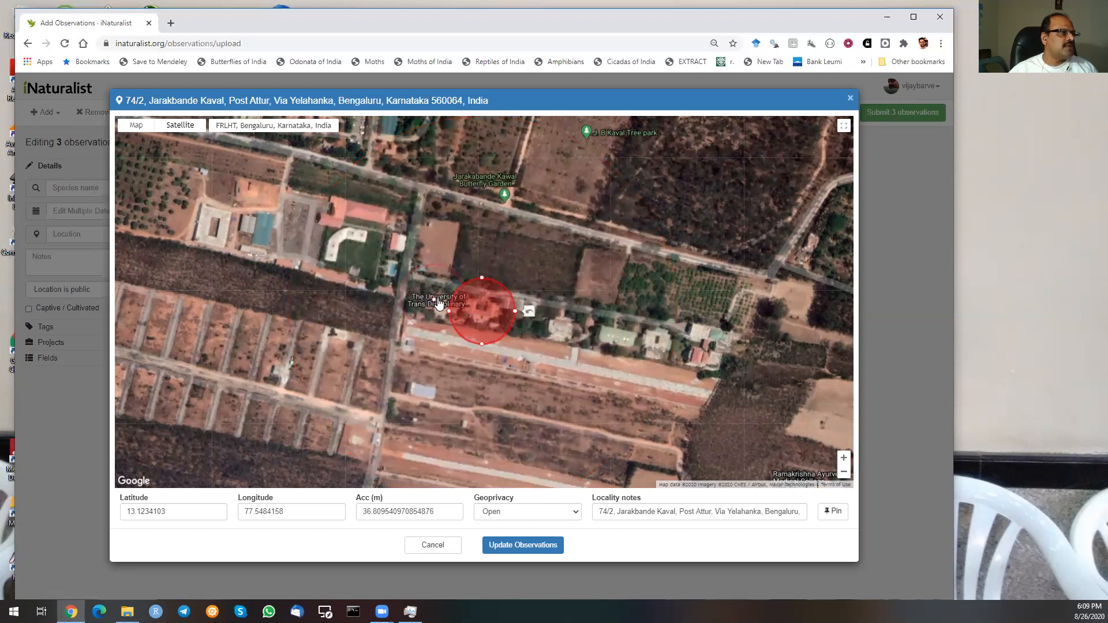
drag(436, 300, 438, 302)
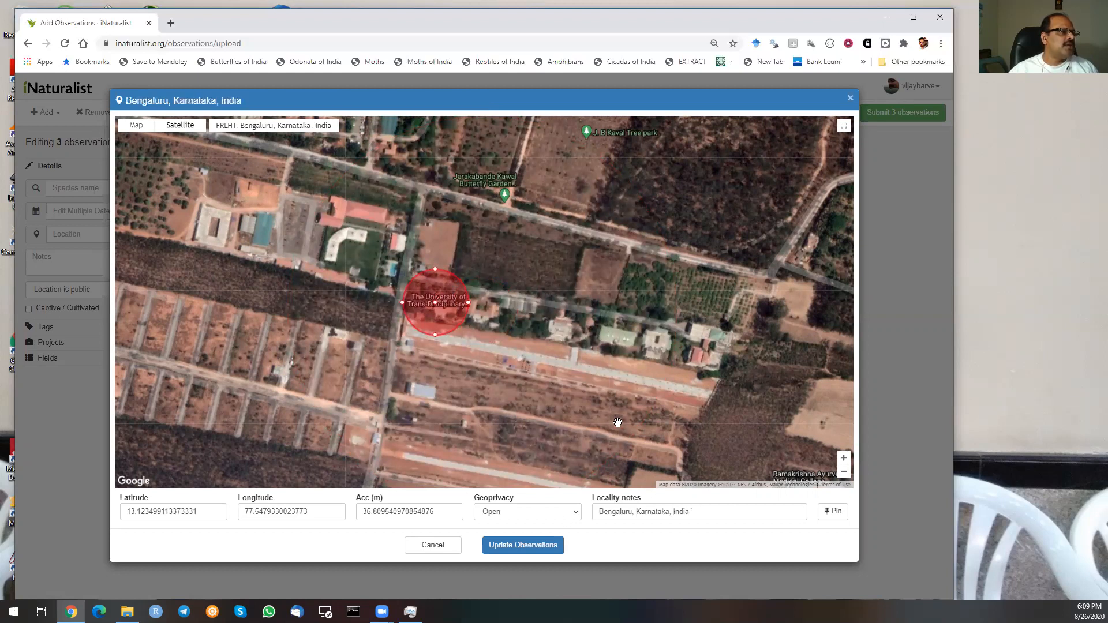
click(531, 546)
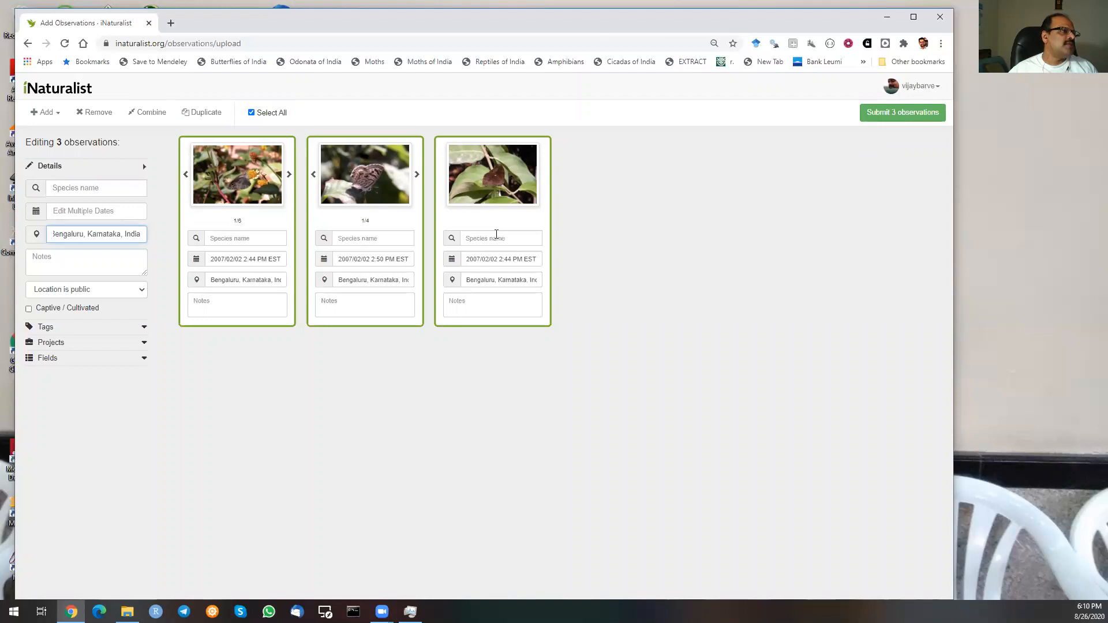
Step: Submit the three observations with the four-photo one identified as Common Blues and the six-photo one as Ring Butterflies
click(357, 238)
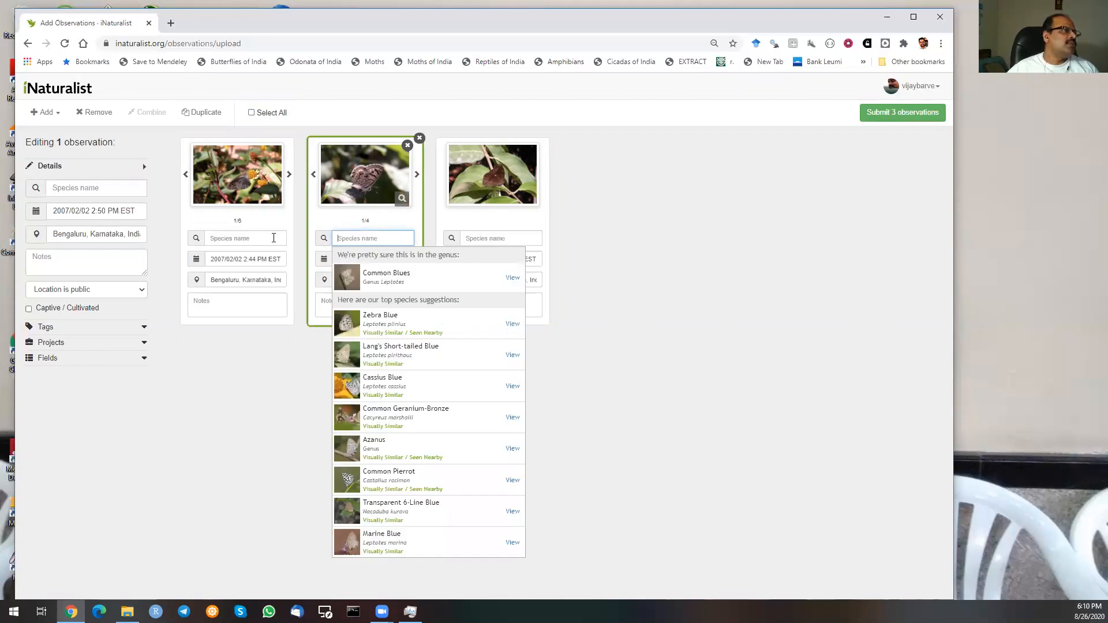
key(Return)
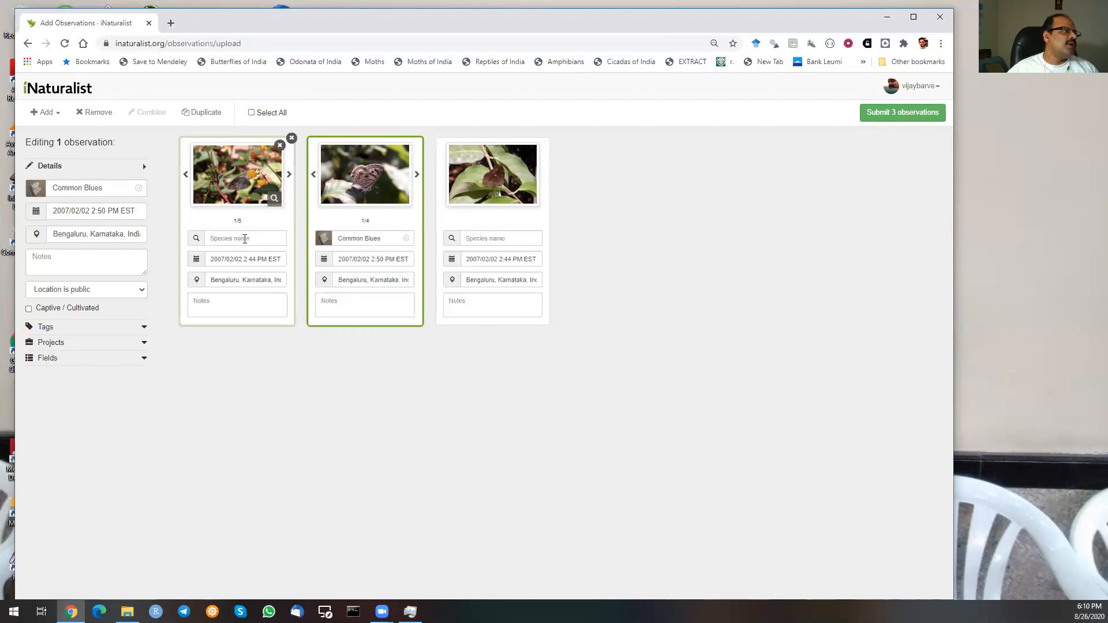
click(277, 280)
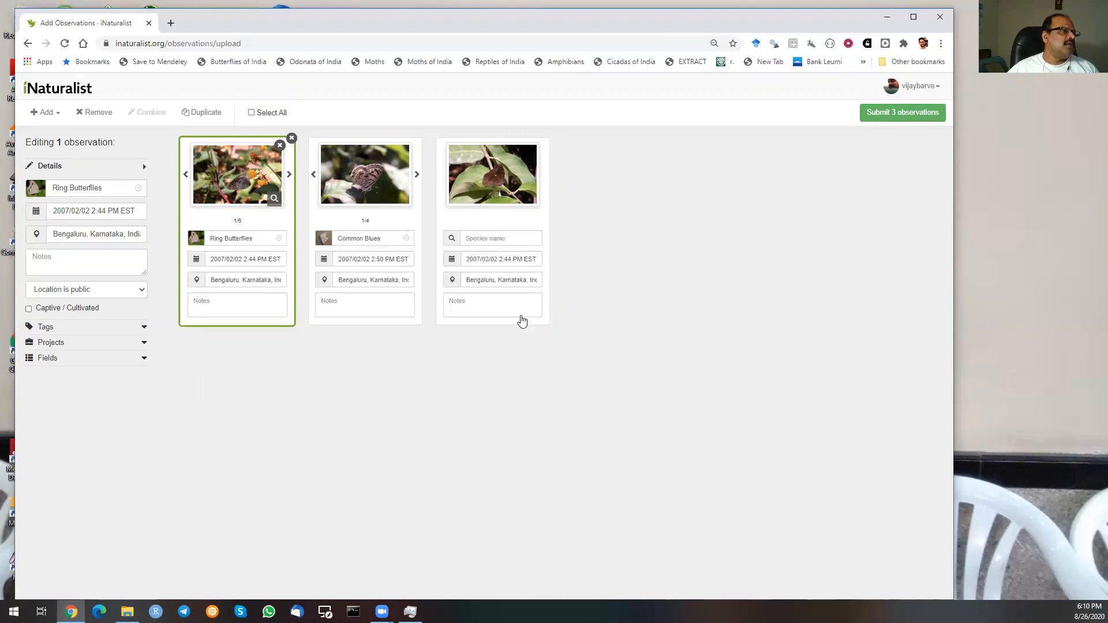
click(500, 301)
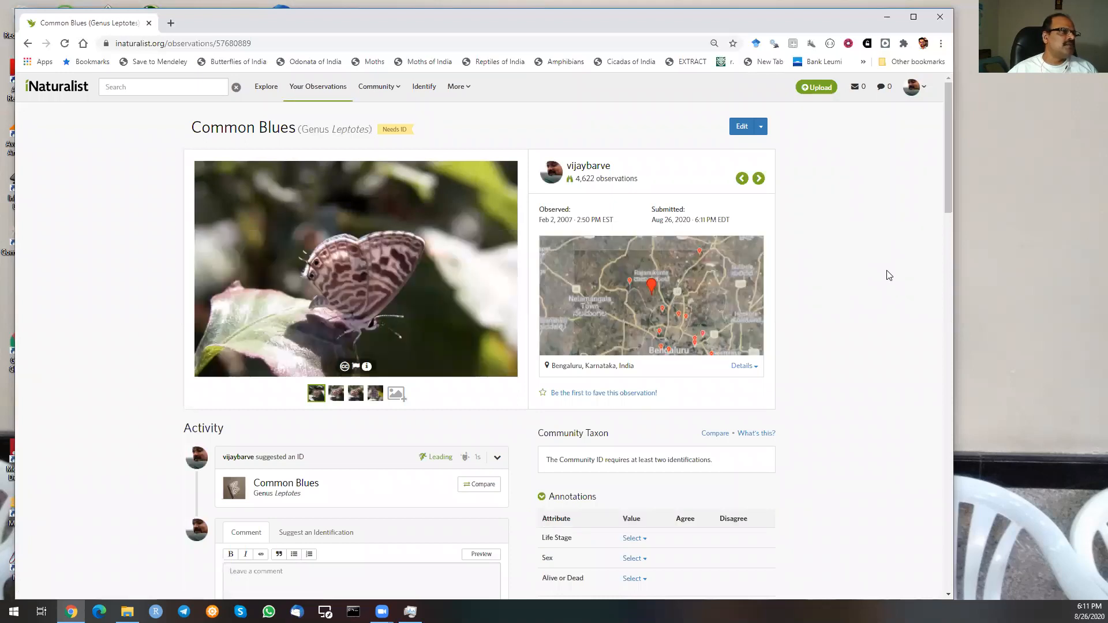
Step: Annotate the Common Blues observation with Life Stage Adult and Alive or Dead set to Alive
scroll(889, 275, down, 5)
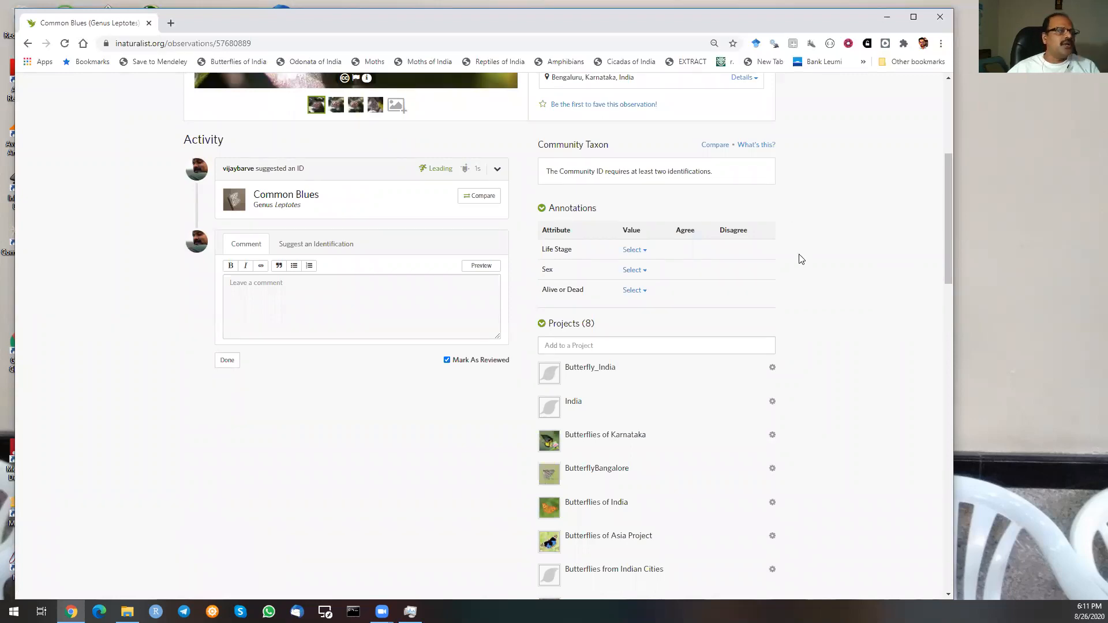
scroll(802, 259, down, 4)
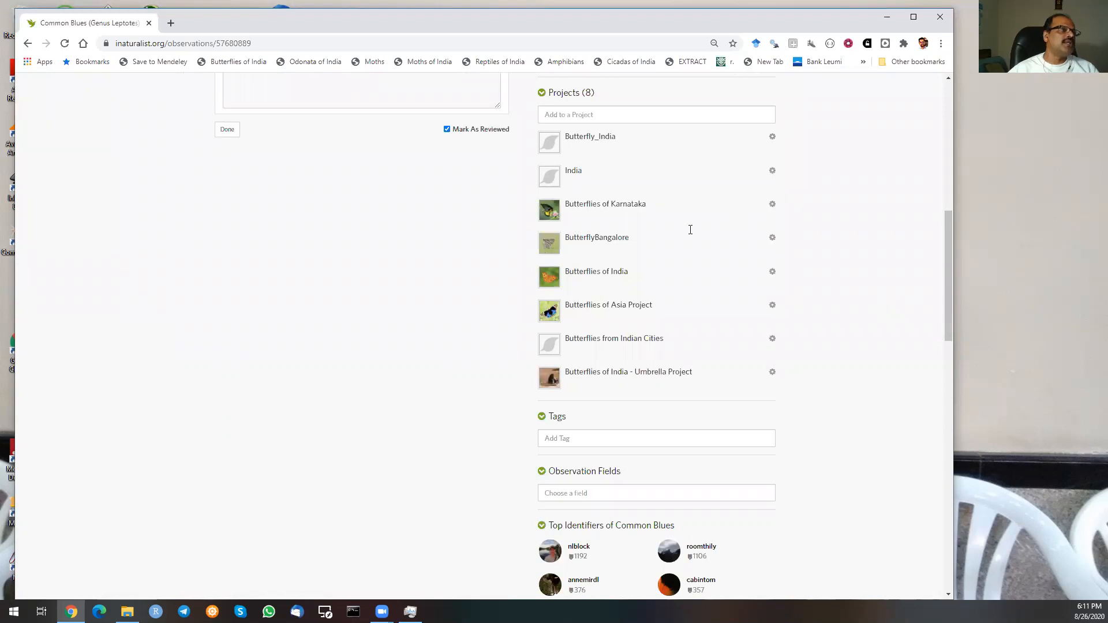
scroll(686, 476, up, 2)
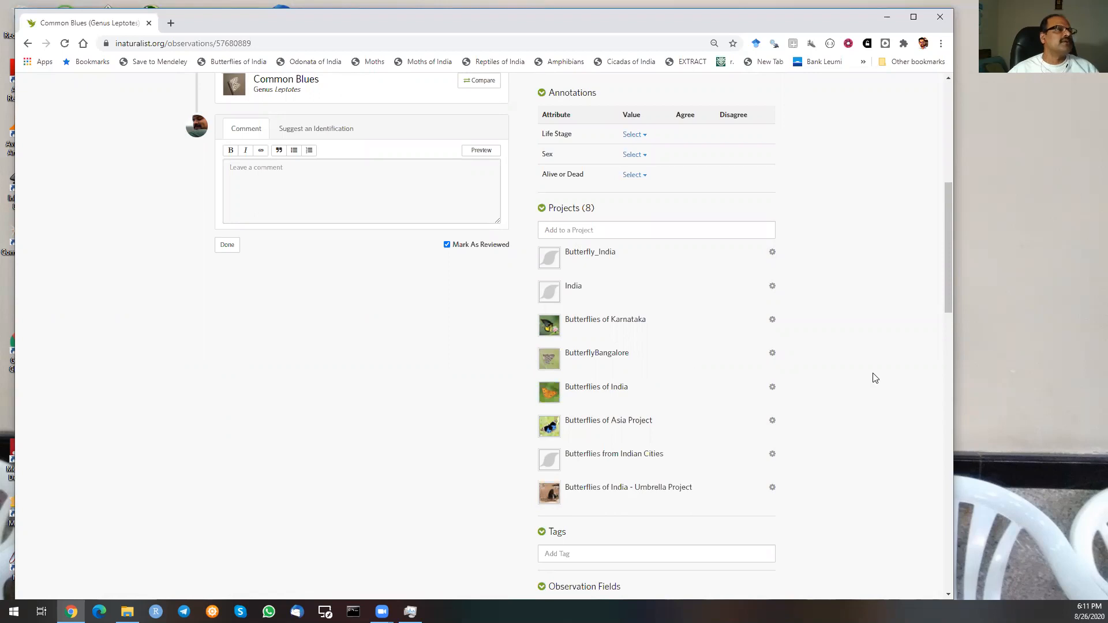
scroll(875, 377, up, 5)
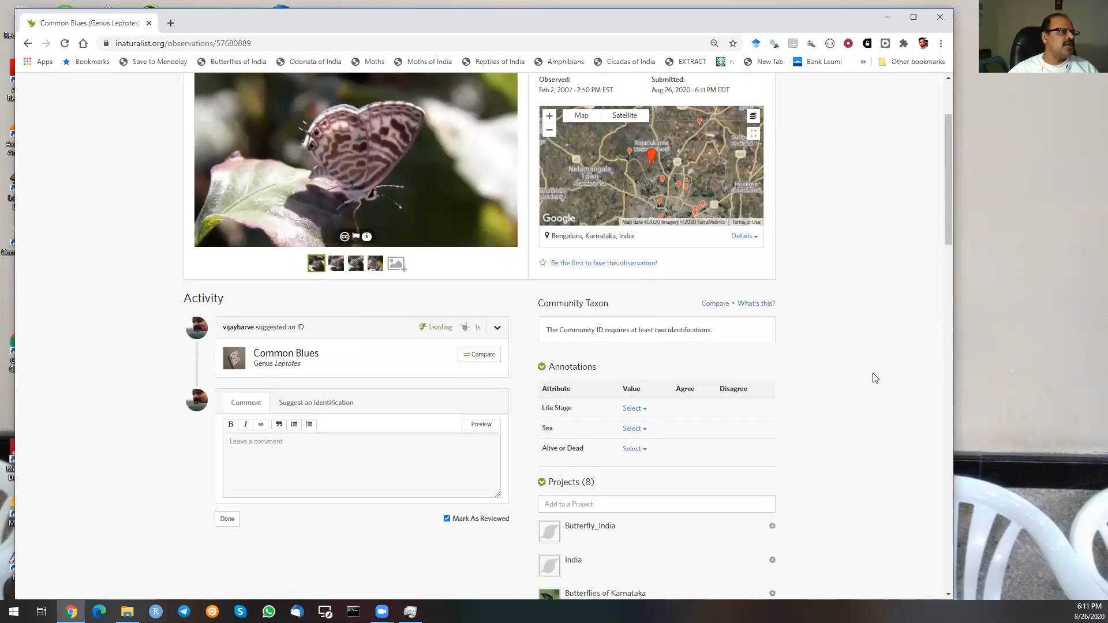
scroll(875, 378, down, 1)
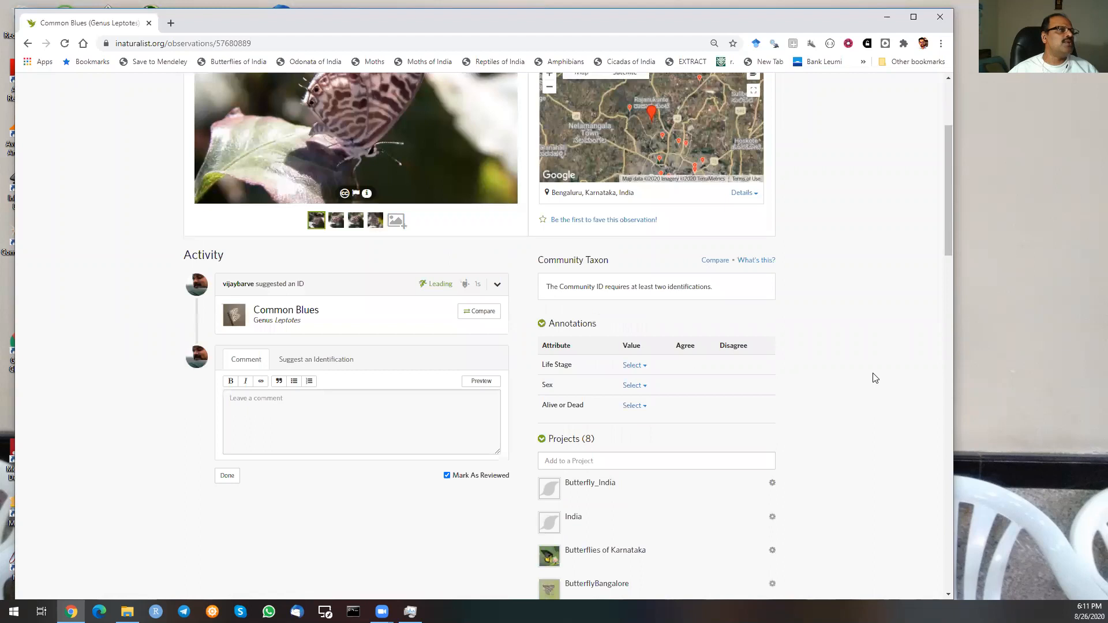
click(634, 365)
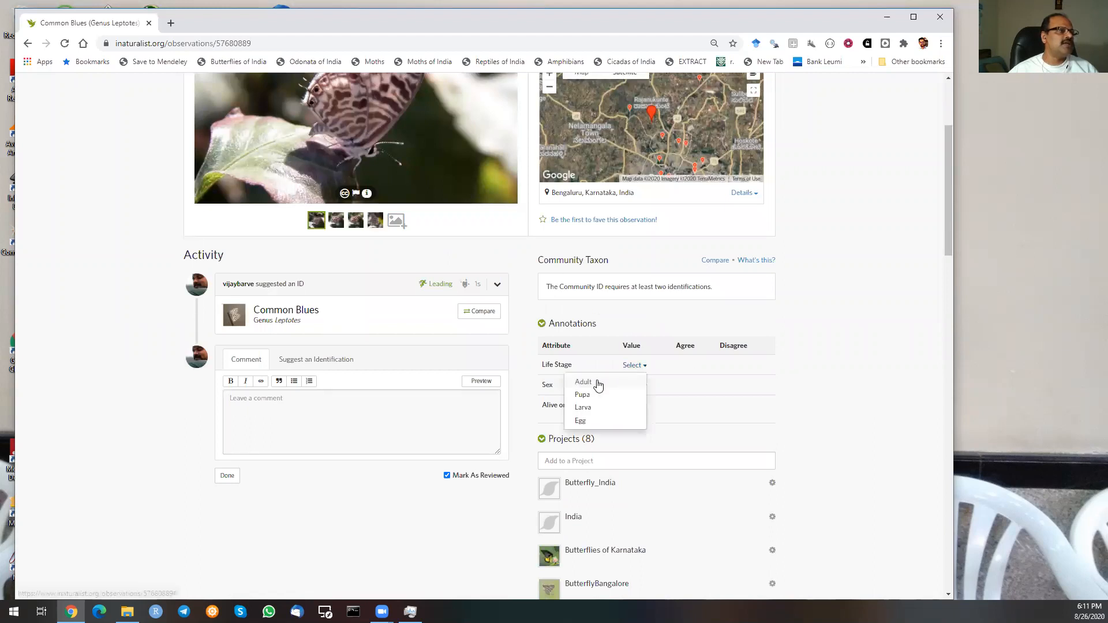
click(598, 383)
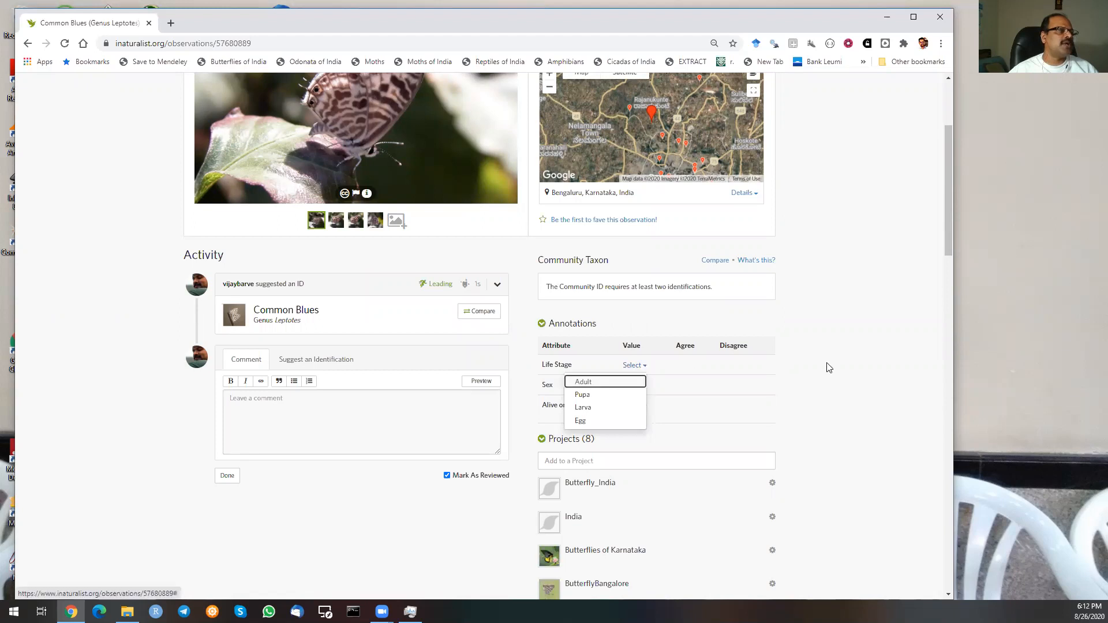
click(617, 408)
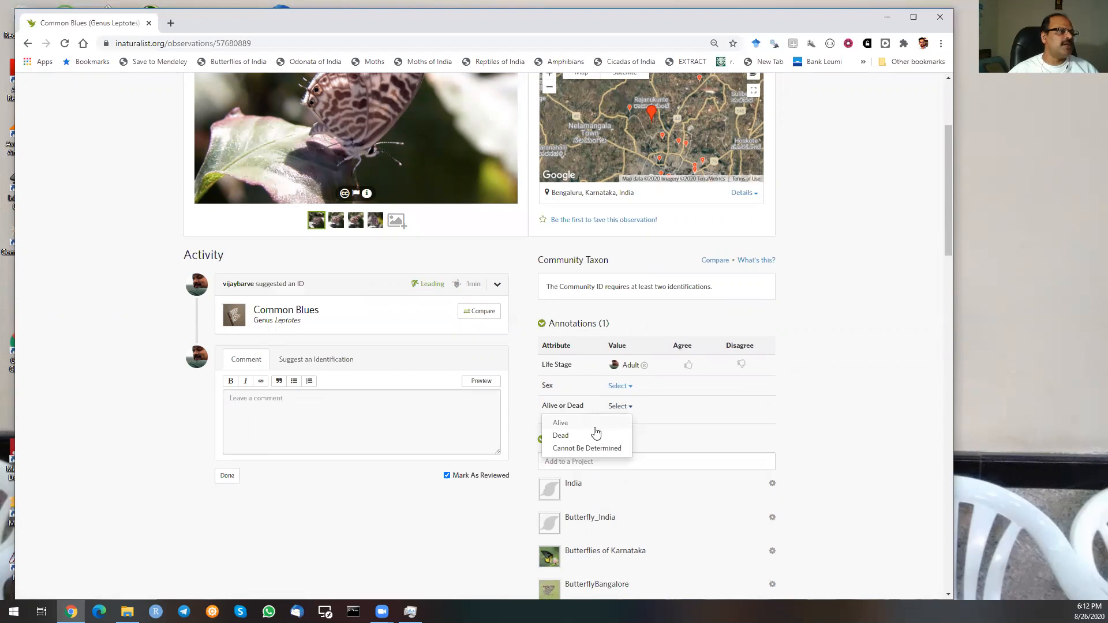
click(565, 423)
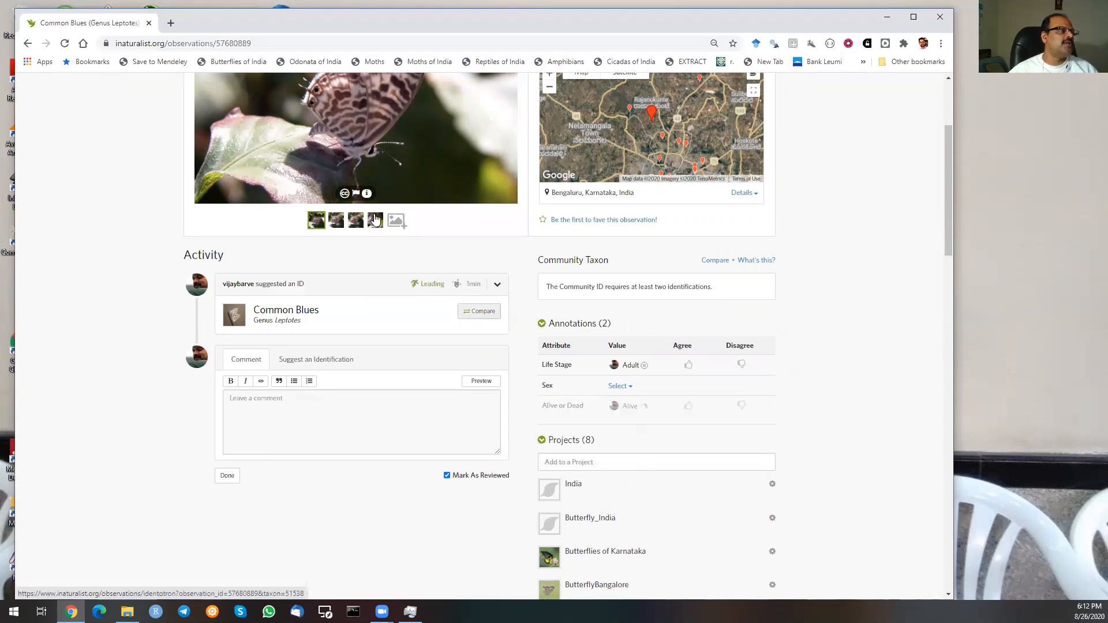
Step: View the other photos of the Common Blues observation, return to the first one, and review the observation page
click(375, 222)
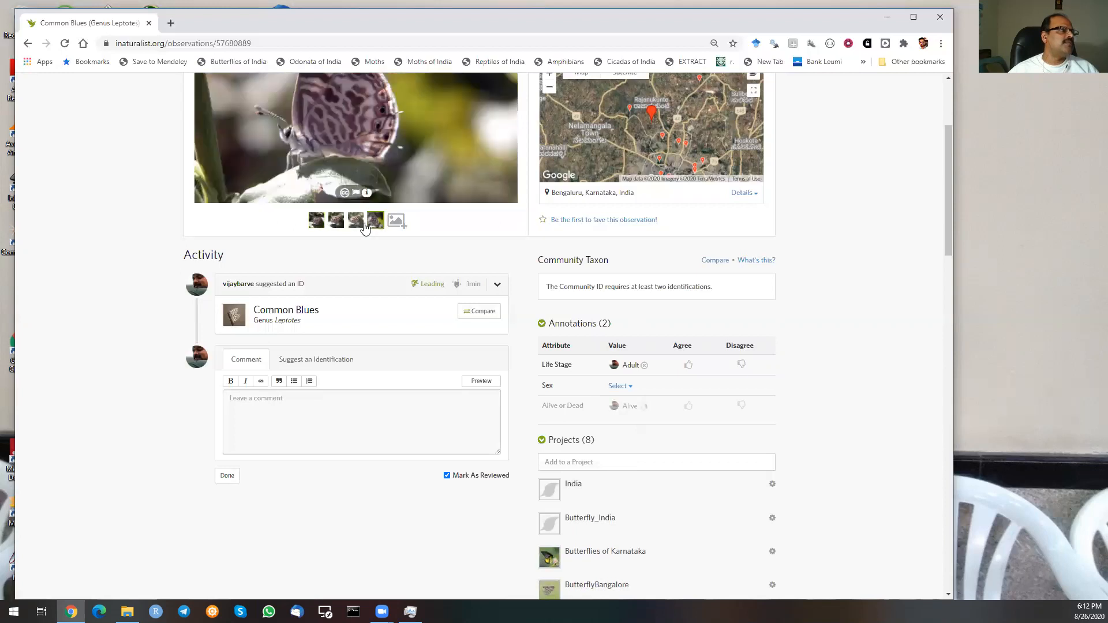
click(338, 221)
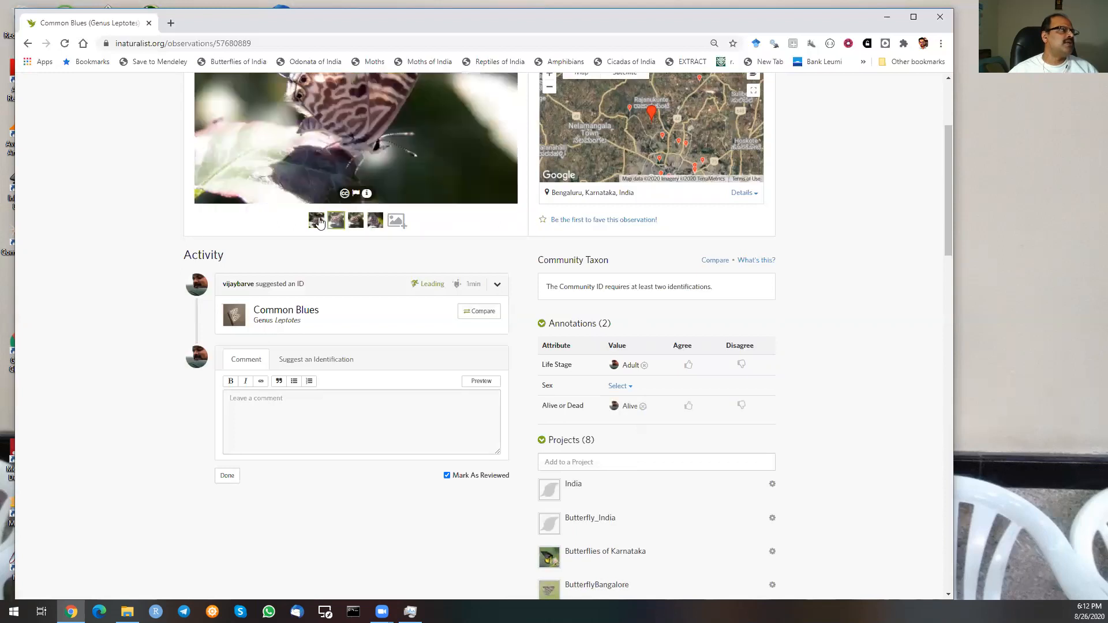
click(317, 221)
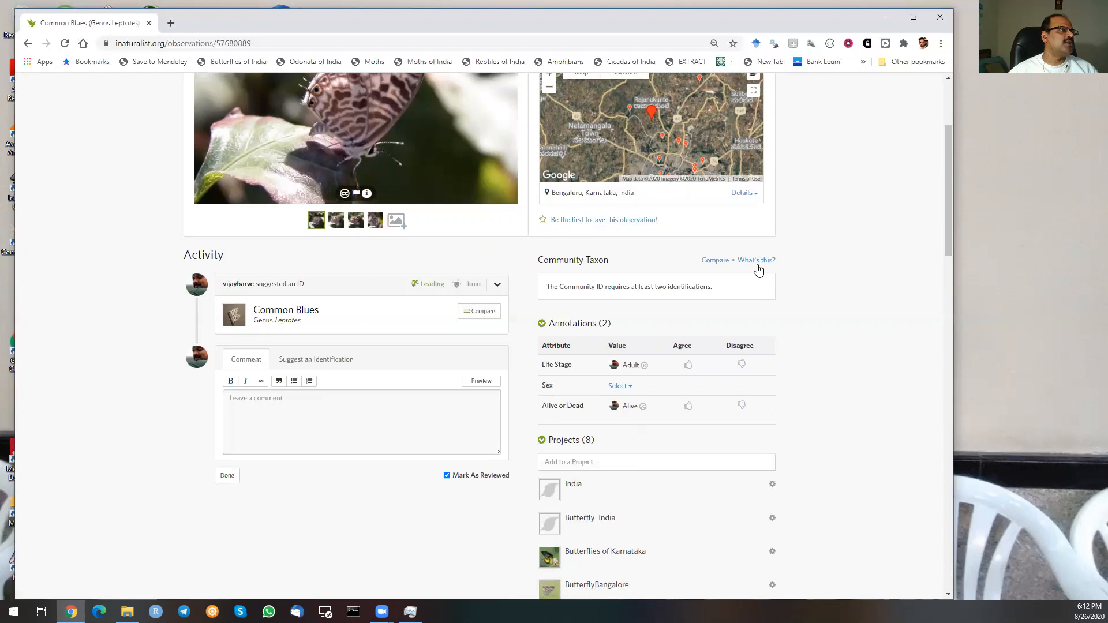
scroll(853, 279, up, 2)
scroll(853, 280, down, 10)
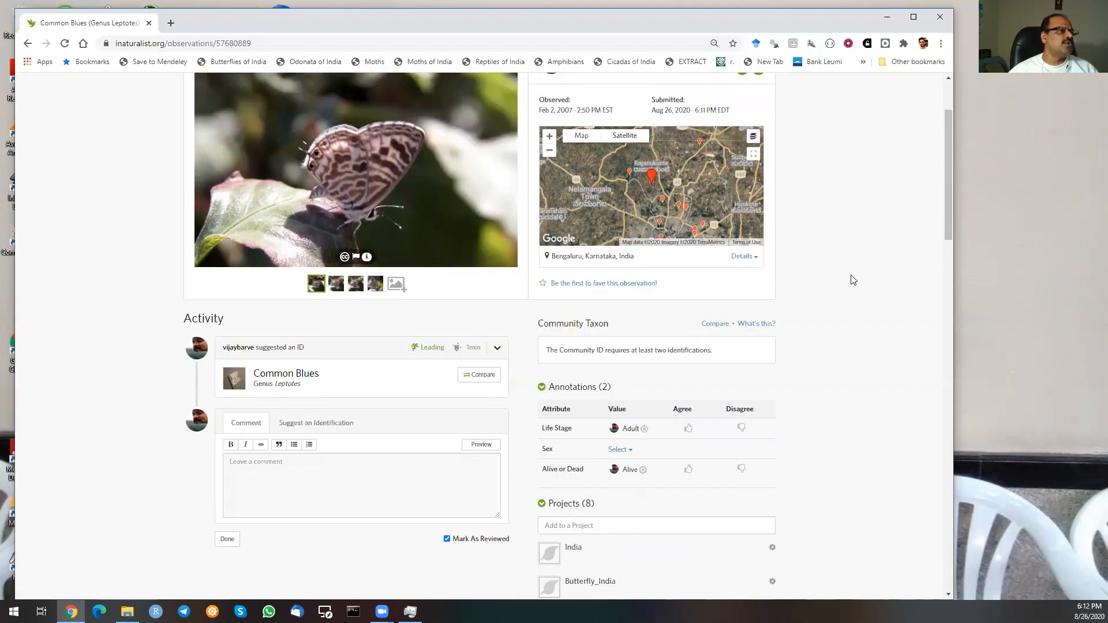
scroll(852, 280, up, 10)
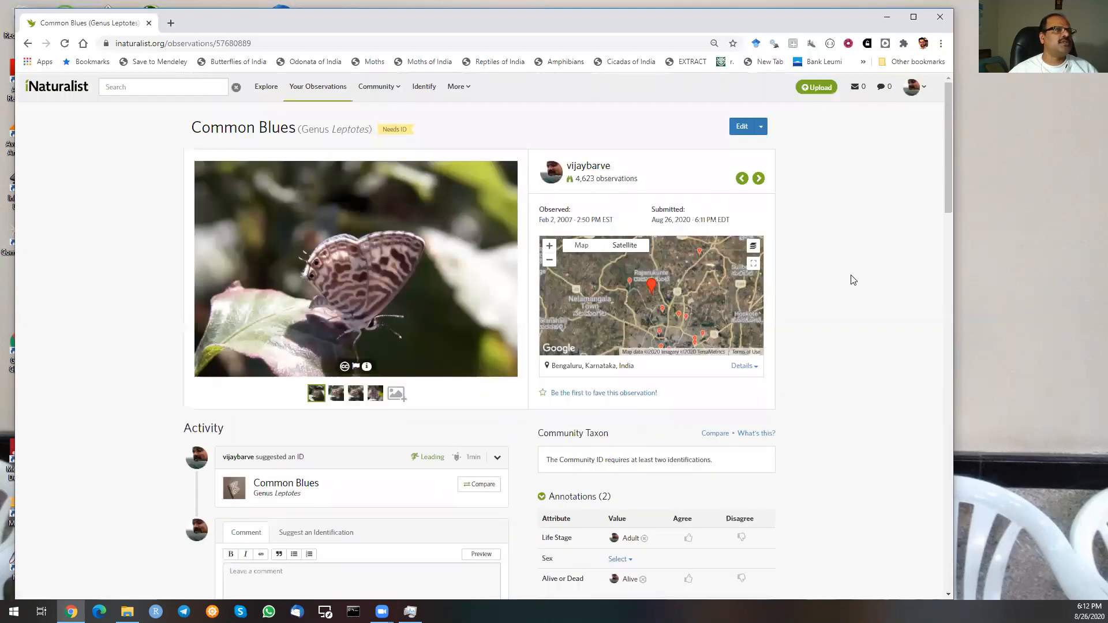